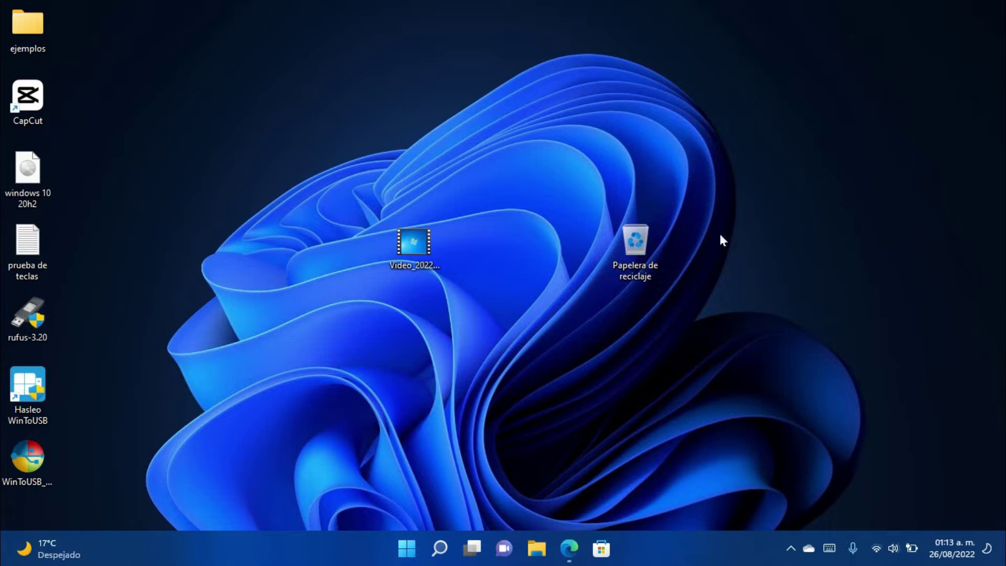
# Step: Move the Recycle Bin icon nearer the middle of the desktop and review its properties
pyautogui.moveTo(635, 242); pyautogui.dragTo(558, 276)
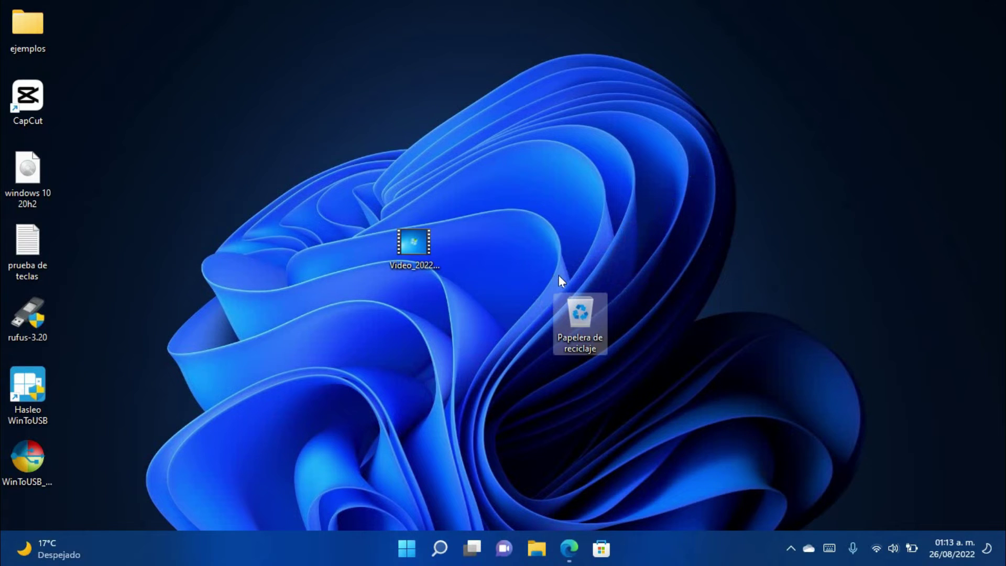
pyautogui.rightClick(582, 333)
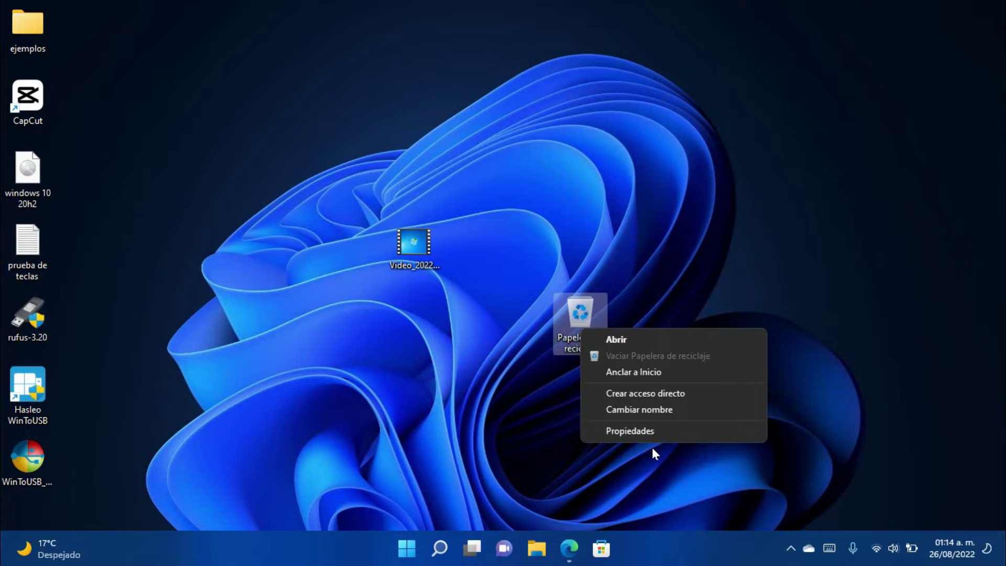
pyautogui.click(666, 429)
pyautogui.moveTo(747, 244); pyautogui.dragTo(800, 112)
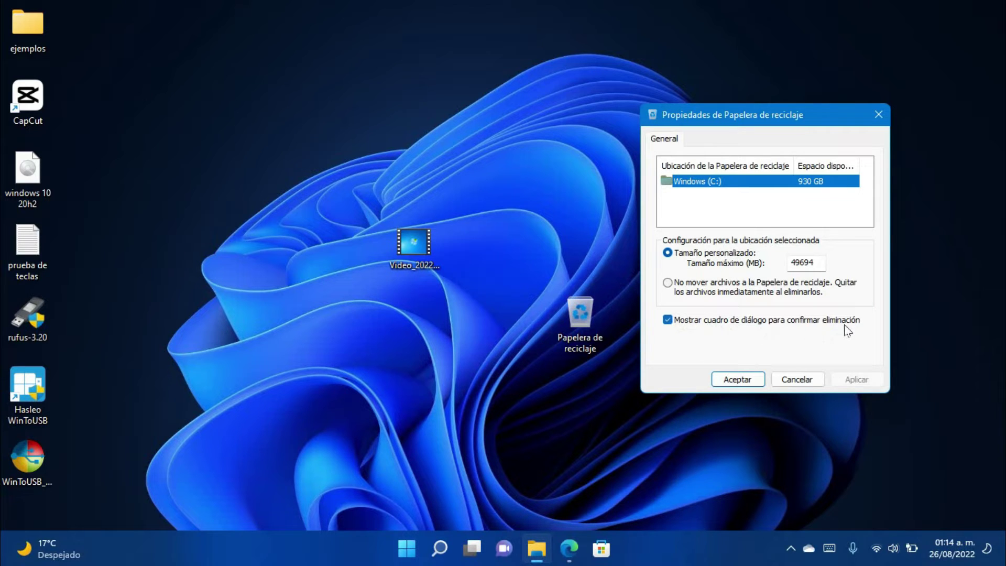
pyautogui.click(737, 380)
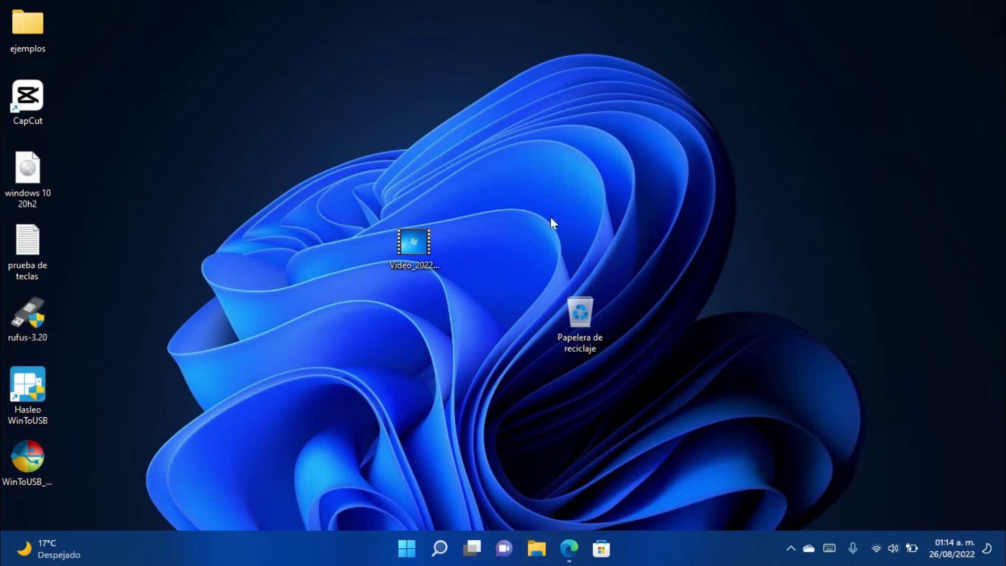
# Step: Bring up the delete confirmation for the desktop video Video_2022-08-20_015848 twice, declining the deletion each time
pyautogui.rightClick(413, 243)
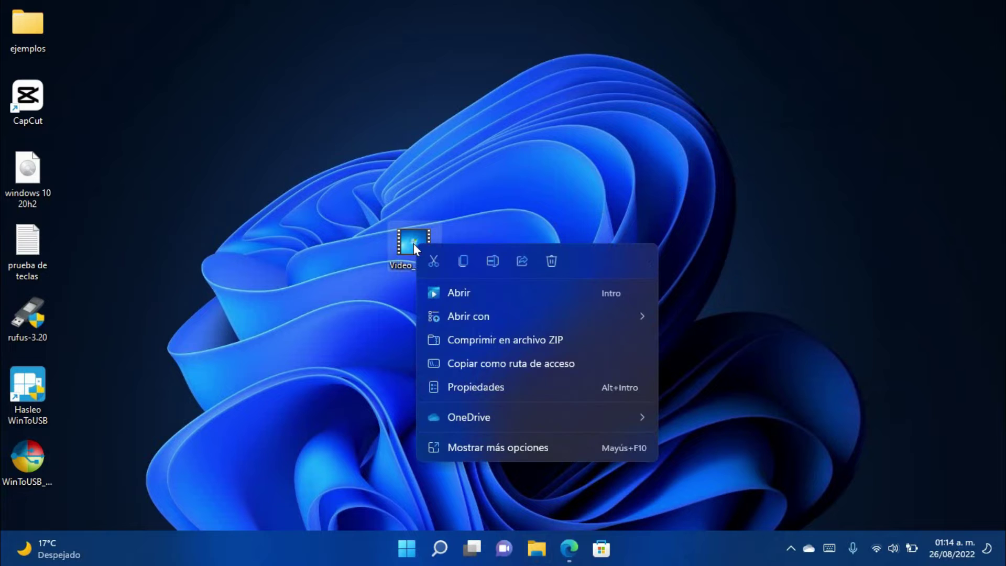
pyautogui.click(551, 261)
pyautogui.moveTo(493, 195); pyautogui.dragTo(660, 117)
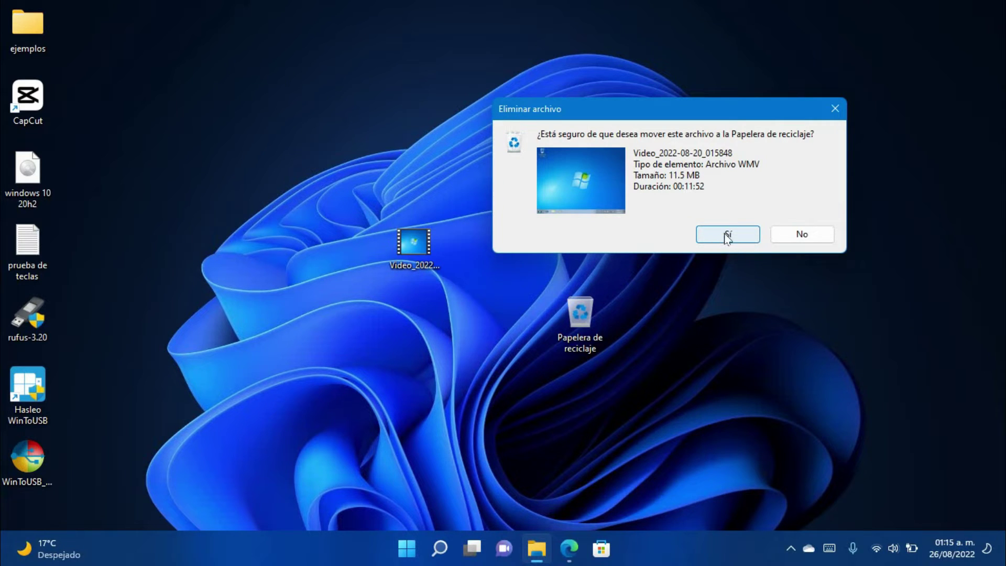
pyautogui.click(806, 233)
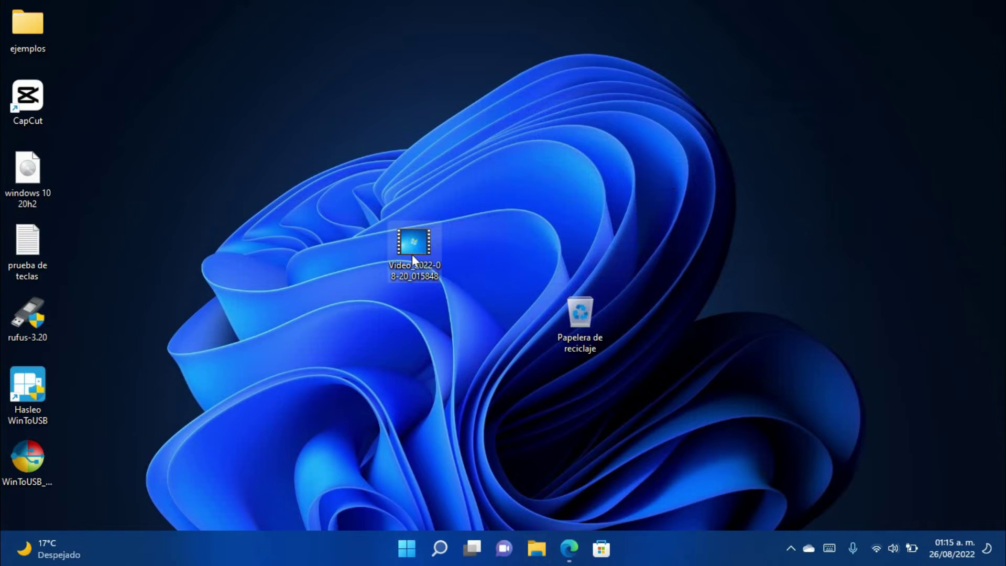
pyautogui.press('Delete')
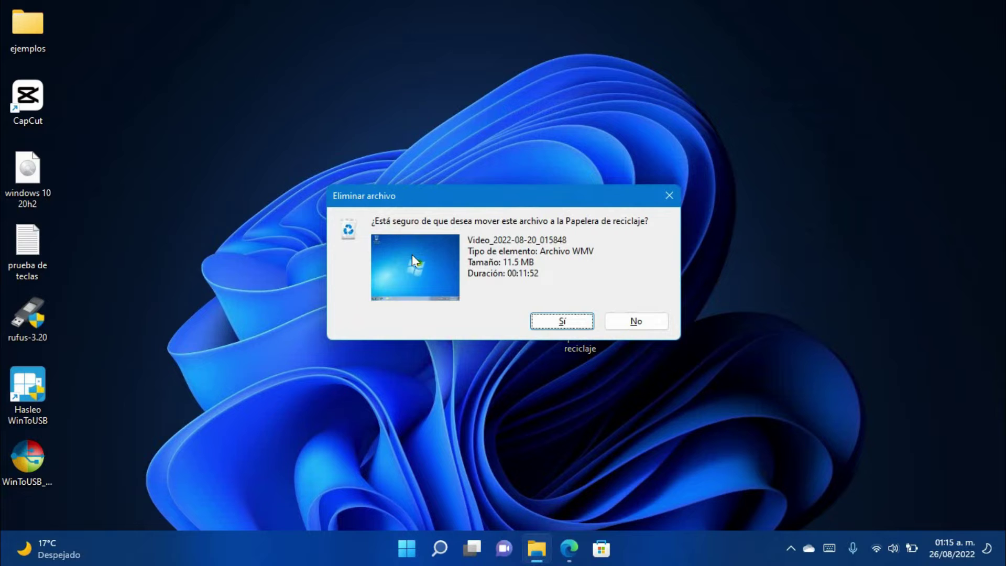
pyautogui.moveTo(483, 194); pyautogui.dragTo(701, 96)
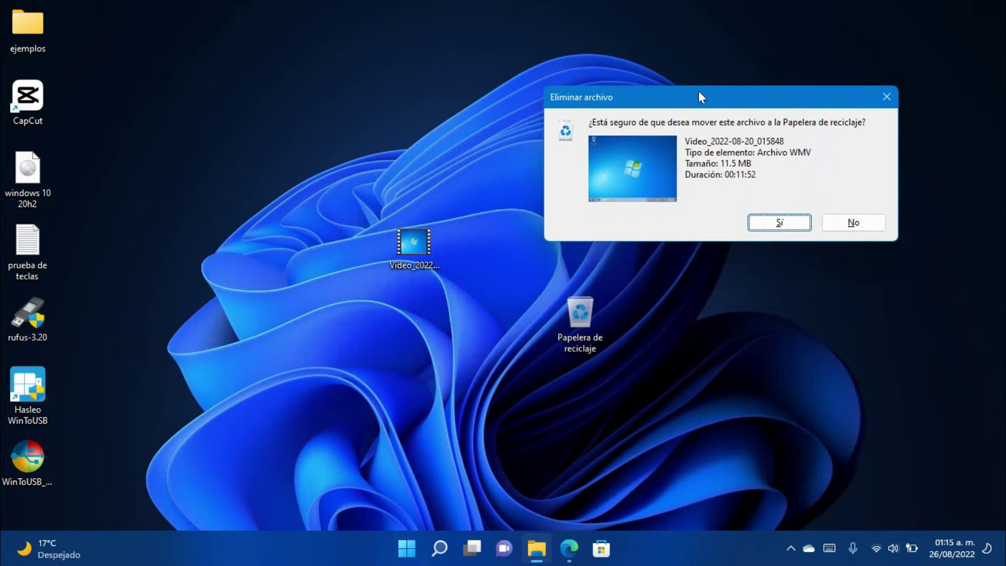
pyautogui.click(885, 97)
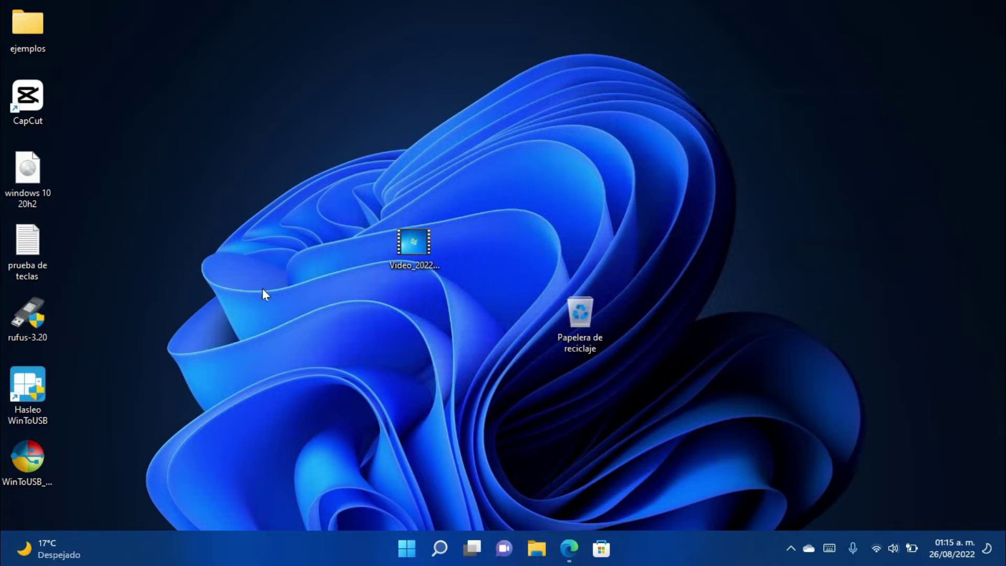
# Step: Move the desktop video Video_2022-08-20_015848 into the Recycle Bin by dropping it onto the bin's icon
pyautogui.click(411, 251)
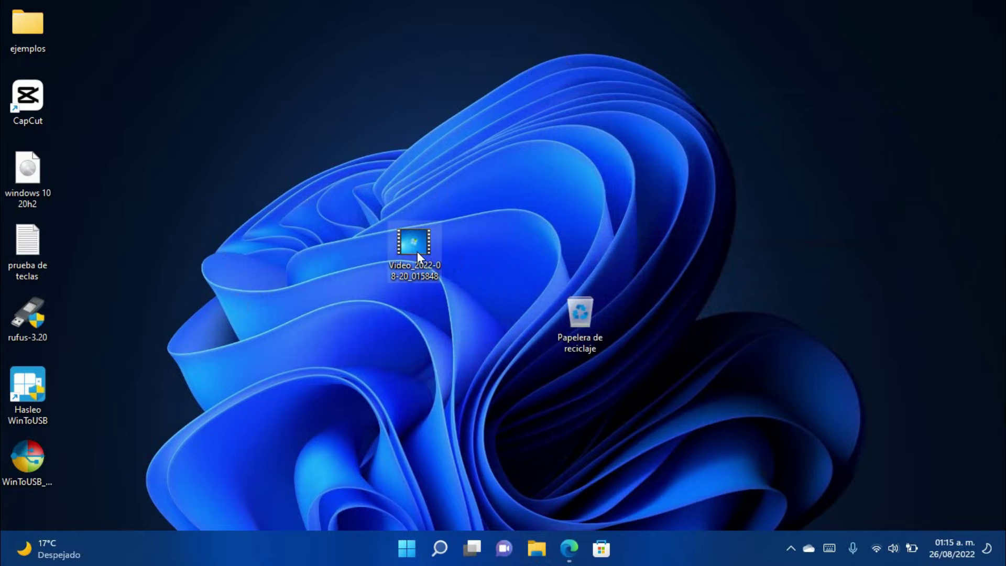
pyautogui.moveTo(417, 250)
pyautogui.moveTo(412, 250); pyautogui.dragTo(580, 315)
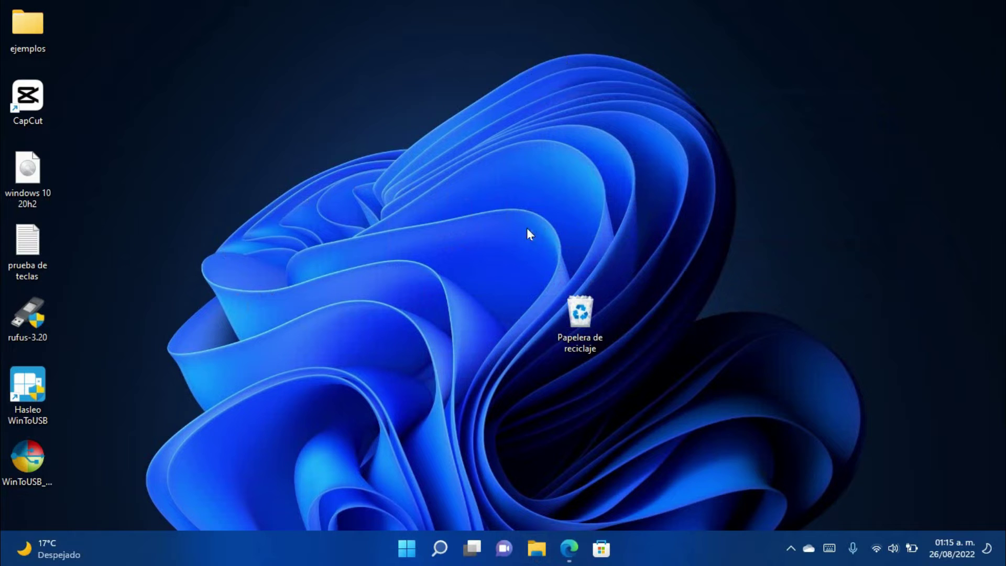
# Step: Open the Recycle Bin, restore all its items to their original location and close its window
pyautogui.doubleClick(581, 317)
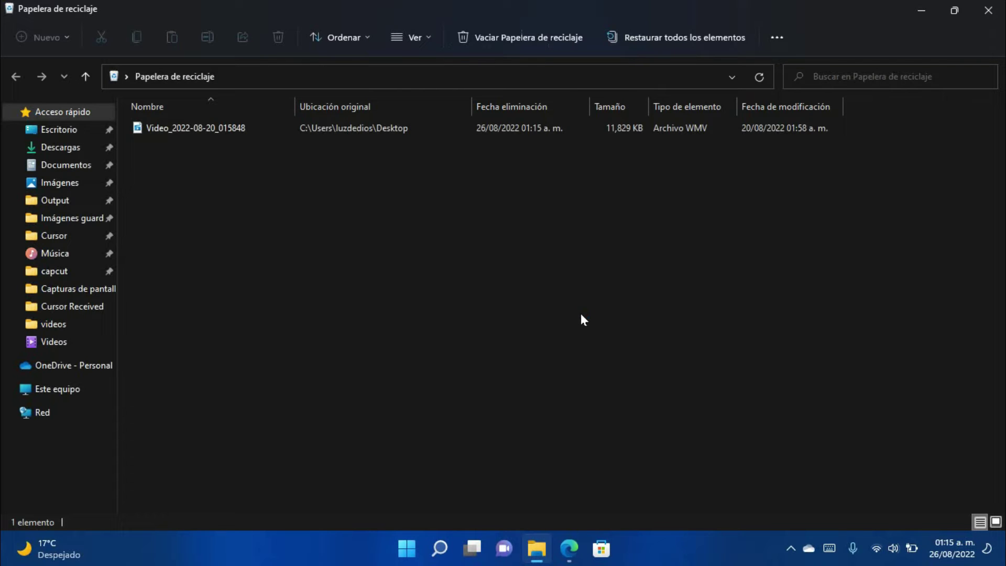
pyautogui.click(354, 129)
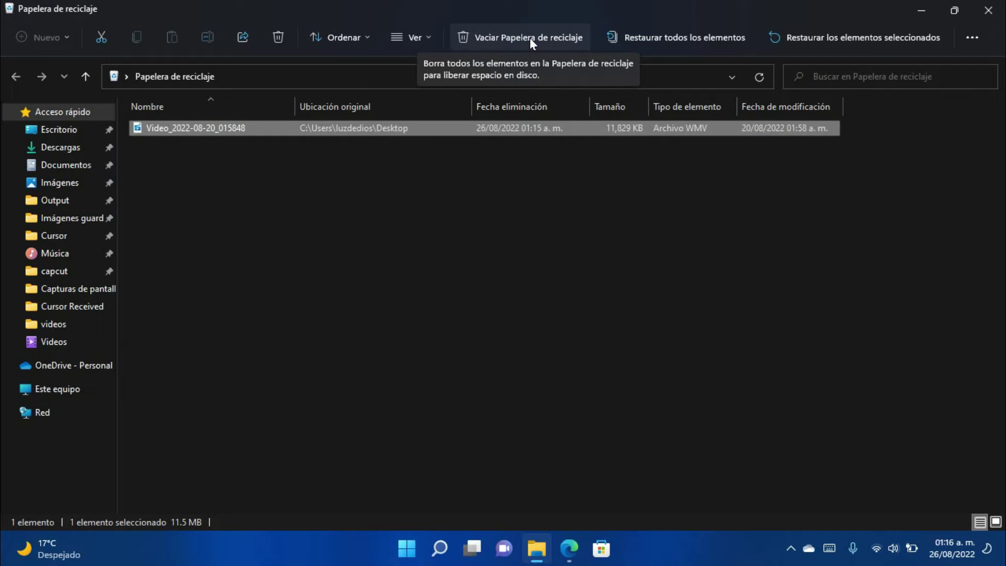
pyautogui.click(675, 38)
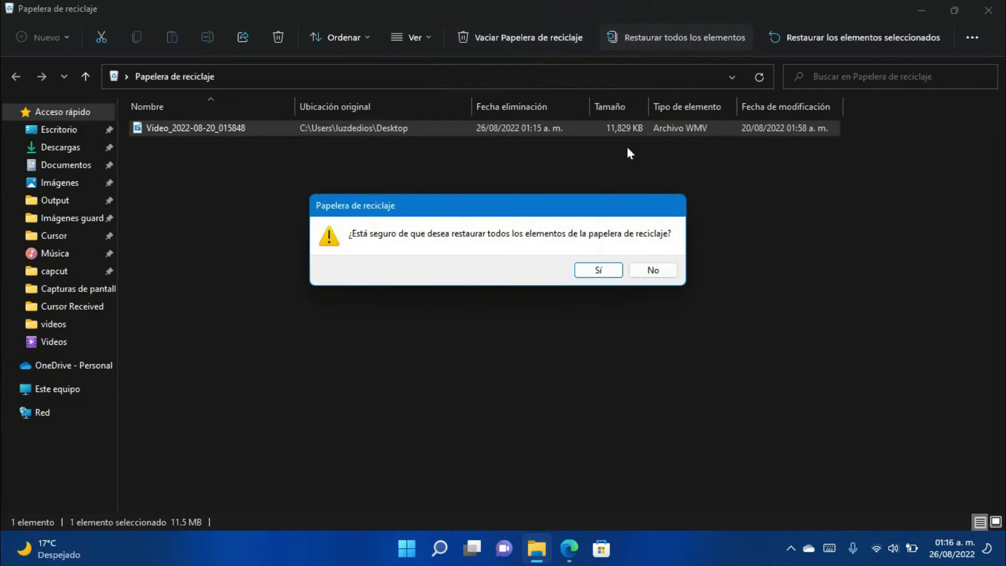
pyautogui.click(599, 270)
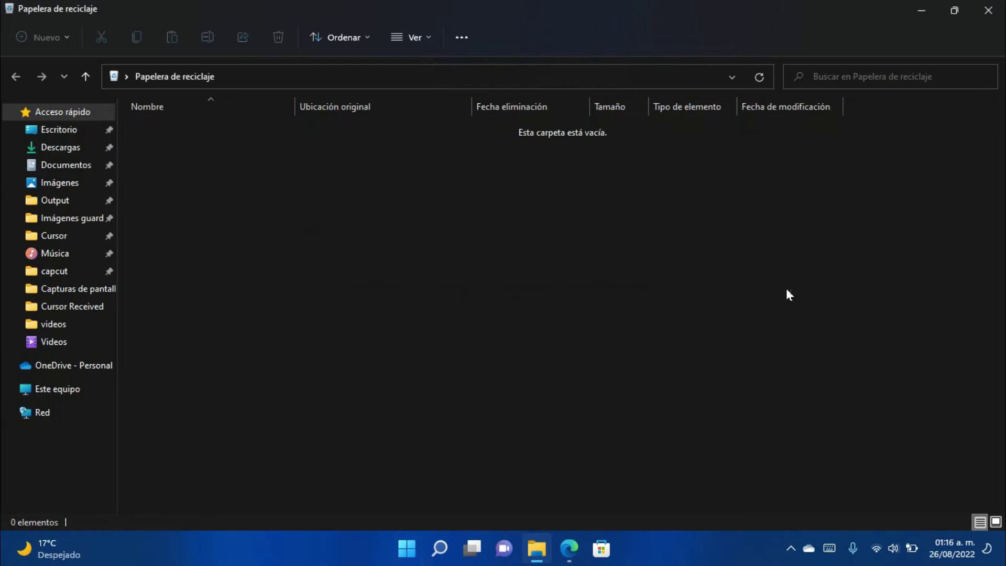
pyautogui.click(985, 10)
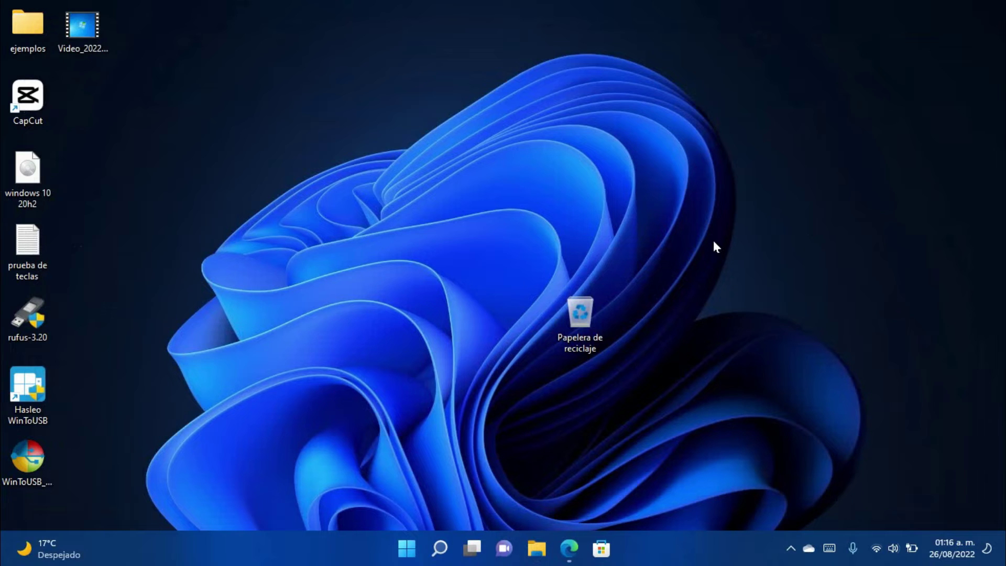
# Step: Set the Recycle Bin properties for Windows (C:) to remove files immediately on deletion instead of moving them to the bin
pyautogui.rightClick(583, 319)
pyautogui.click(684, 422)
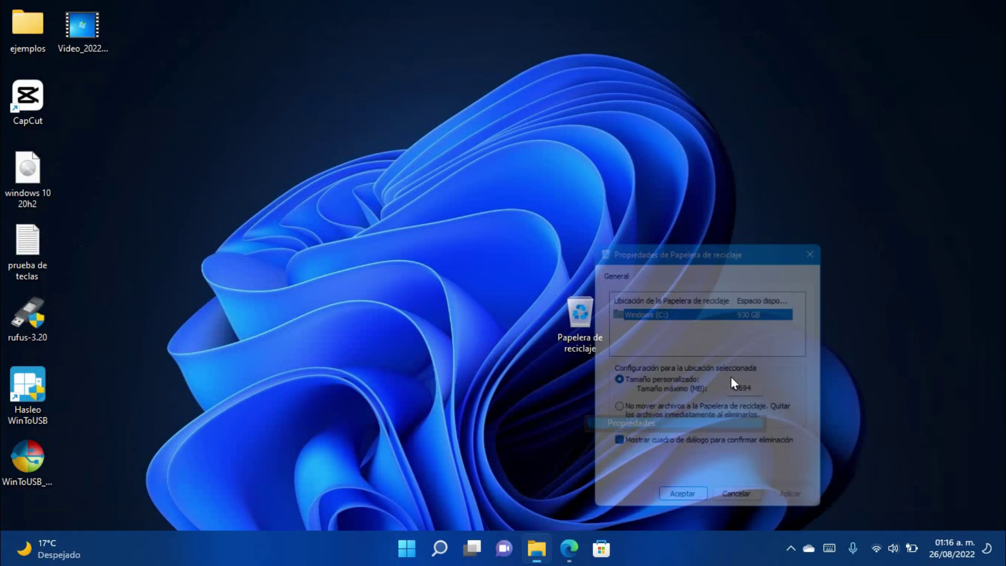
pyautogui.moveTo(765, 251); pyautogui.dragTo(818, 128)
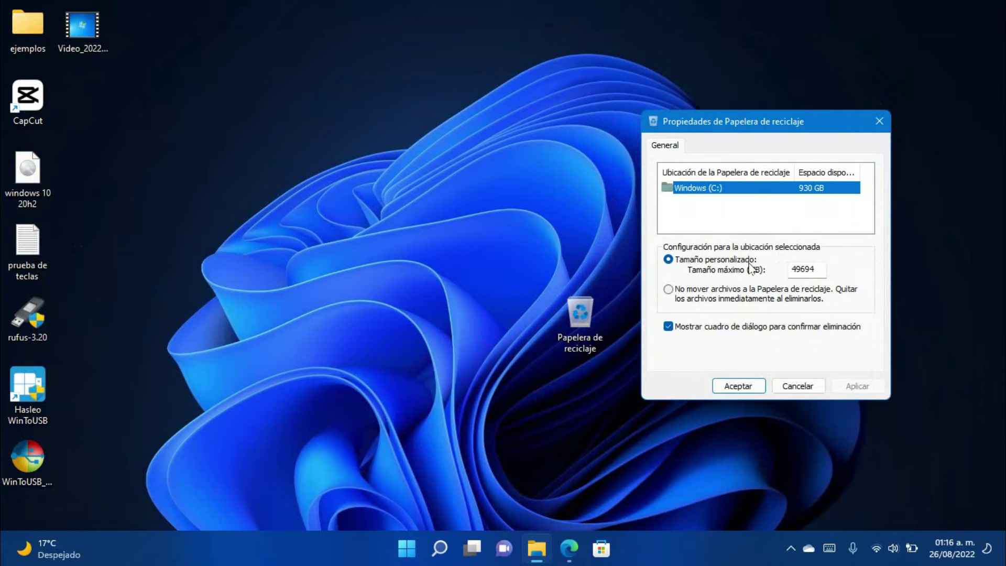
pyautogui.click(669, 290)
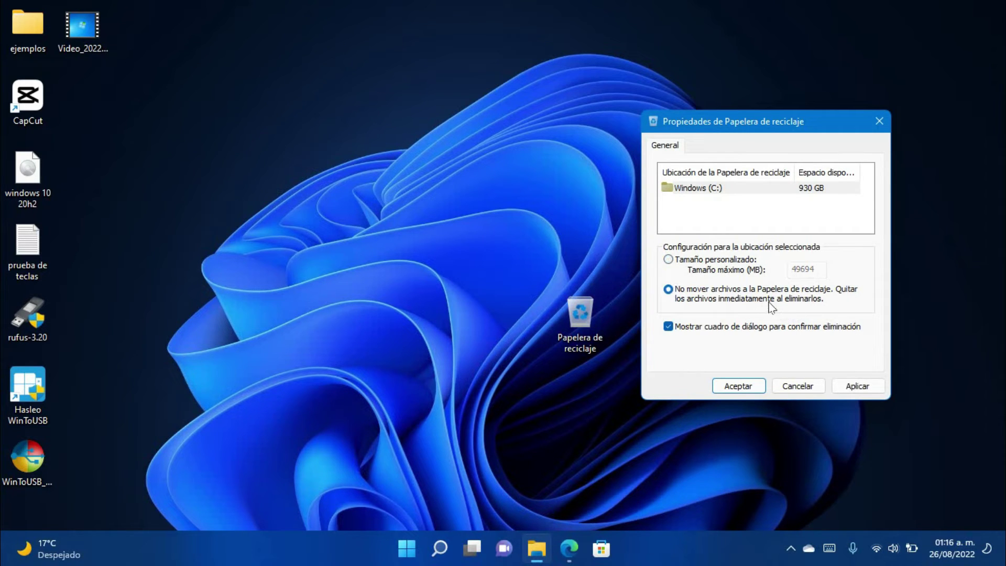
pyautogui.click(851, 388)
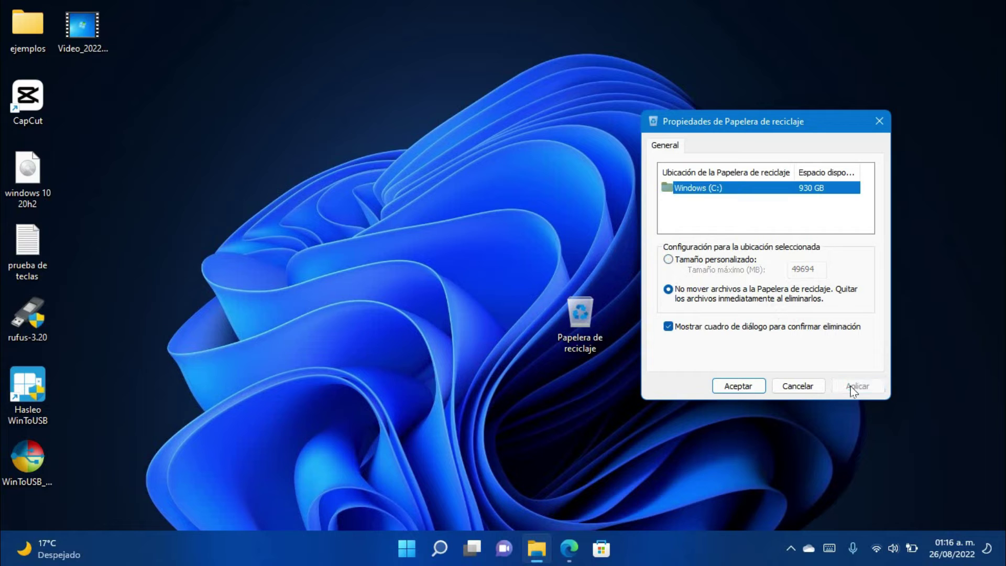
pyautogui.click(739, 388)
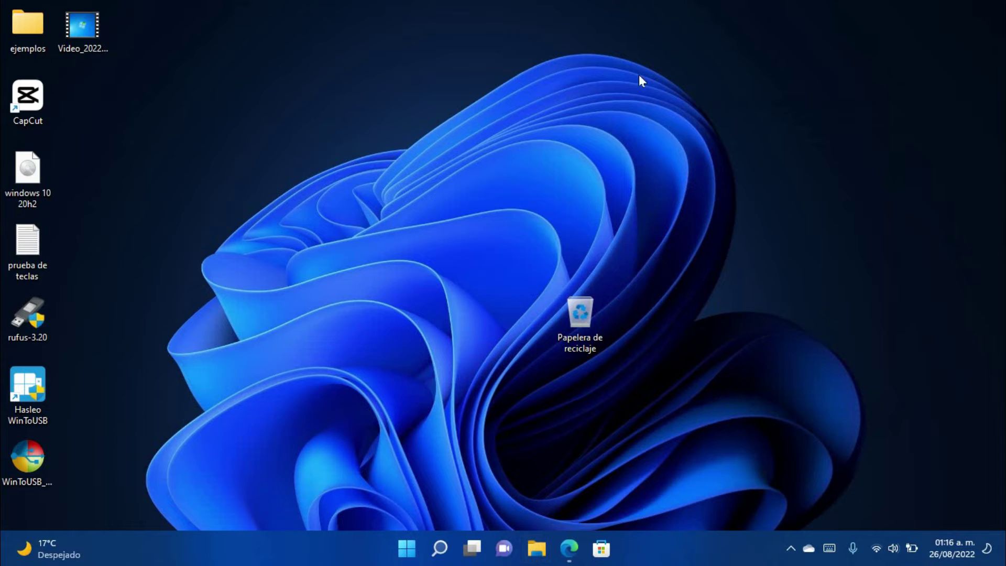
# Step: Place the restored video beside the Recycle Bin and try to delete it, dismissing the permanent-deletion confirmation
pyautogui.moveTo(71, 26); pyautogui.dragTo(486, 317)
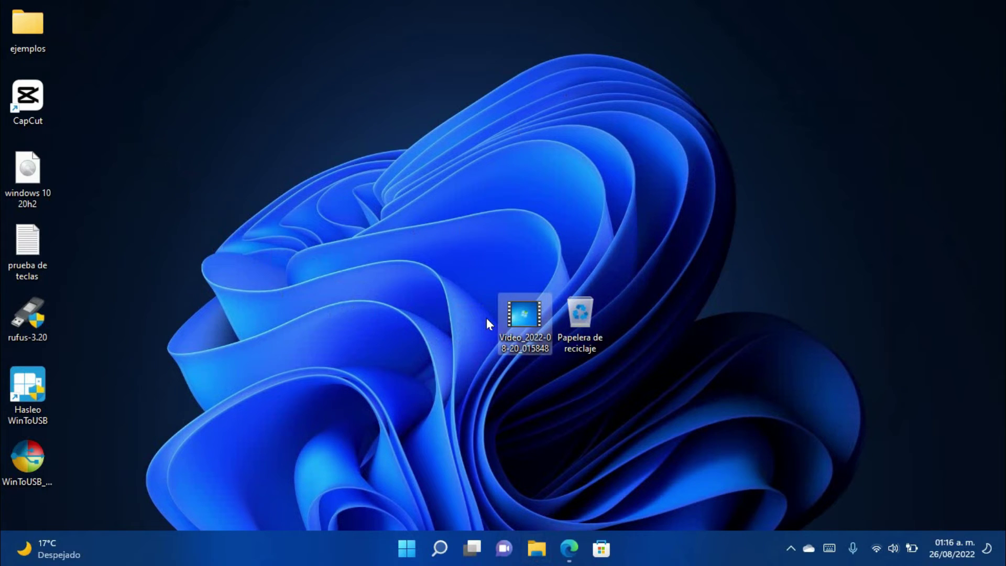
pyautogui.click(402, 278)
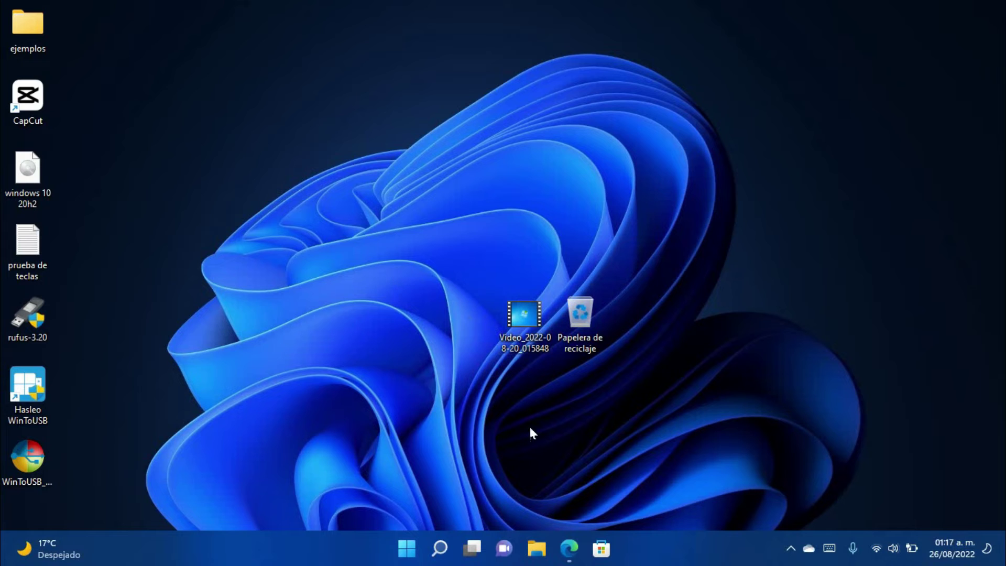
pyautogui.rightClick(527, 326)
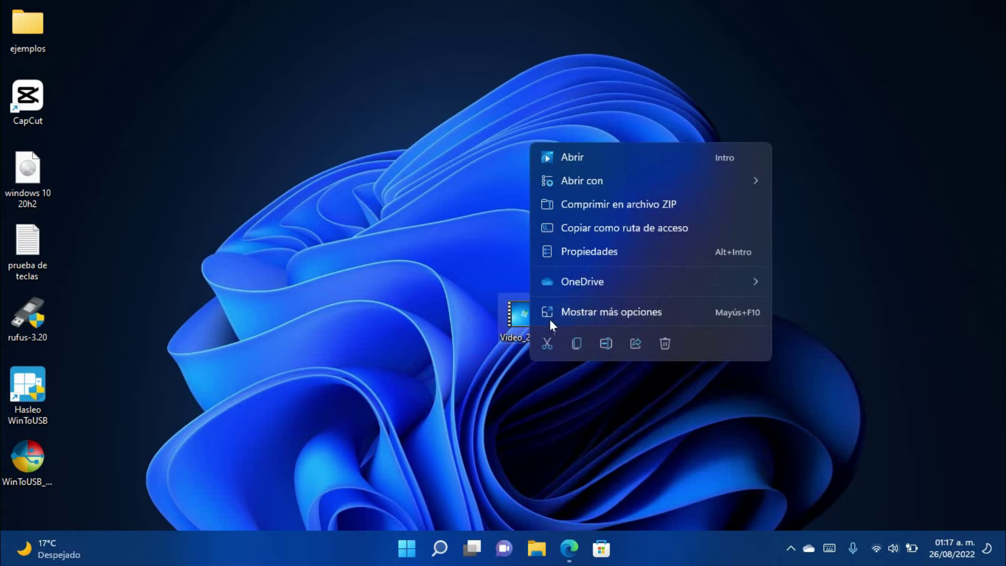
pyautogui.click(666, 343)
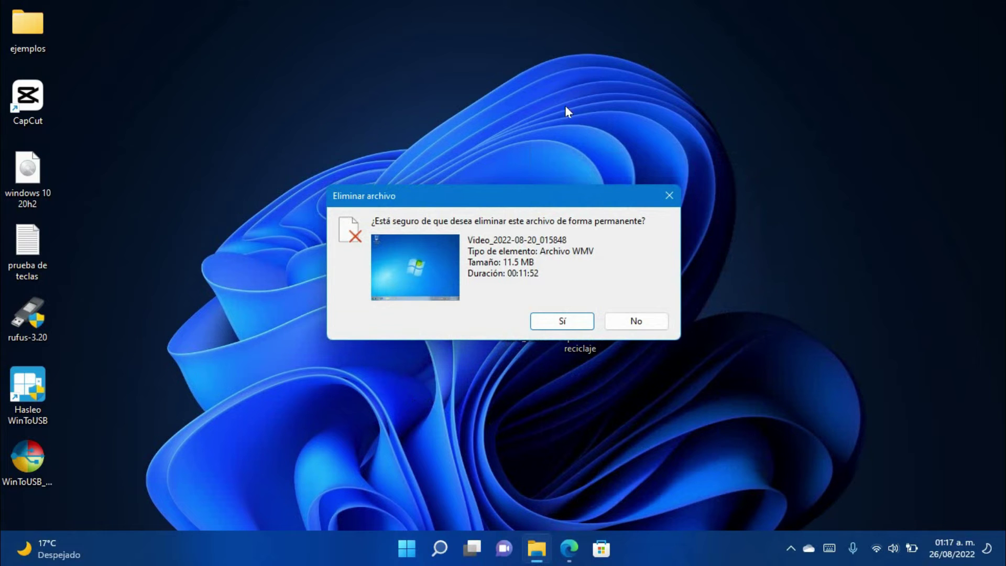
pyautogui.moveTo(551, 201); pyautogui.dragTo(428, 114)
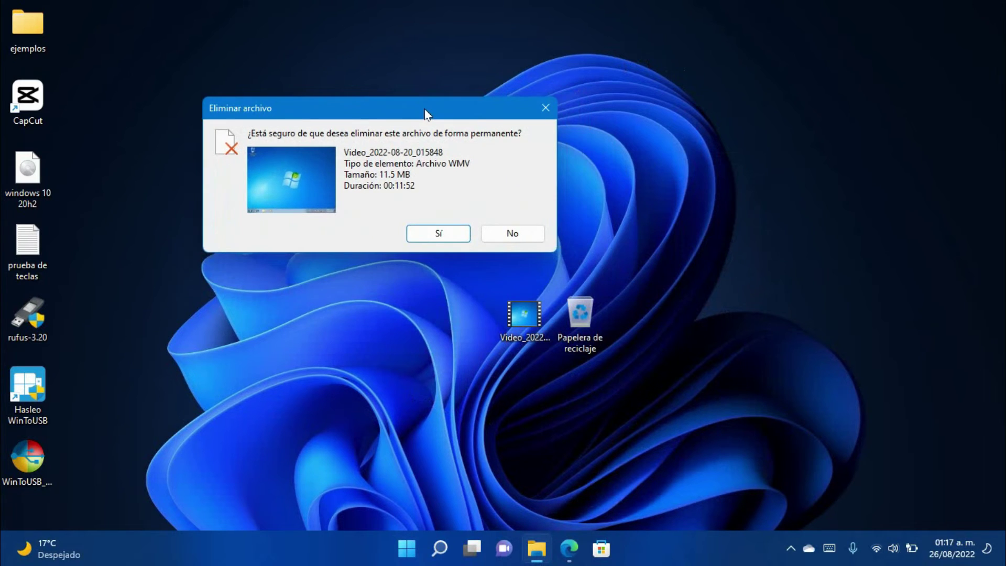
pyautogui.click(545, 107)
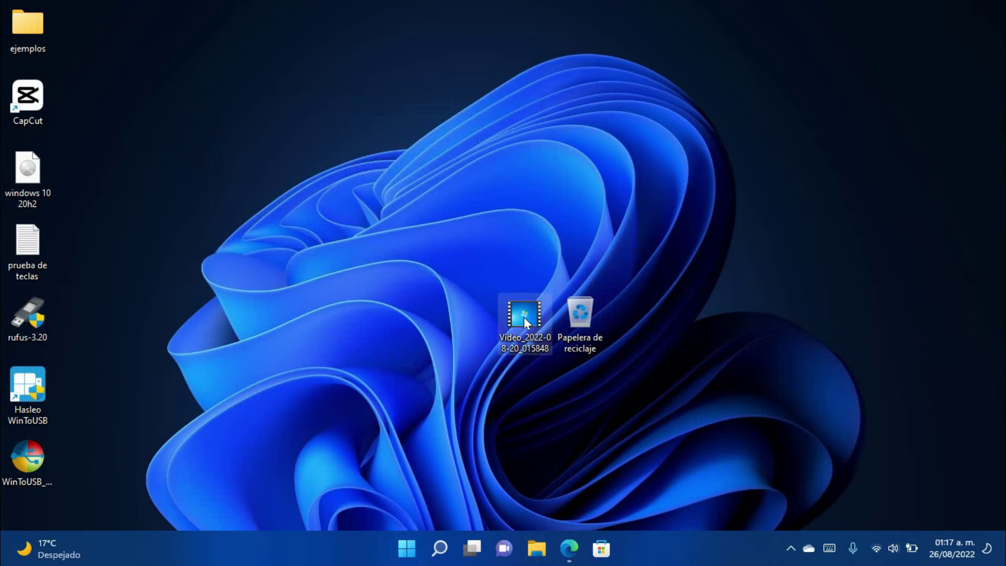
# Step: Try deleting the video permanently with the direct delete command and by dropping it on the Recycle Bin, dismissing both confirmations
pyautogui.hotkey('shift', 'Delete')
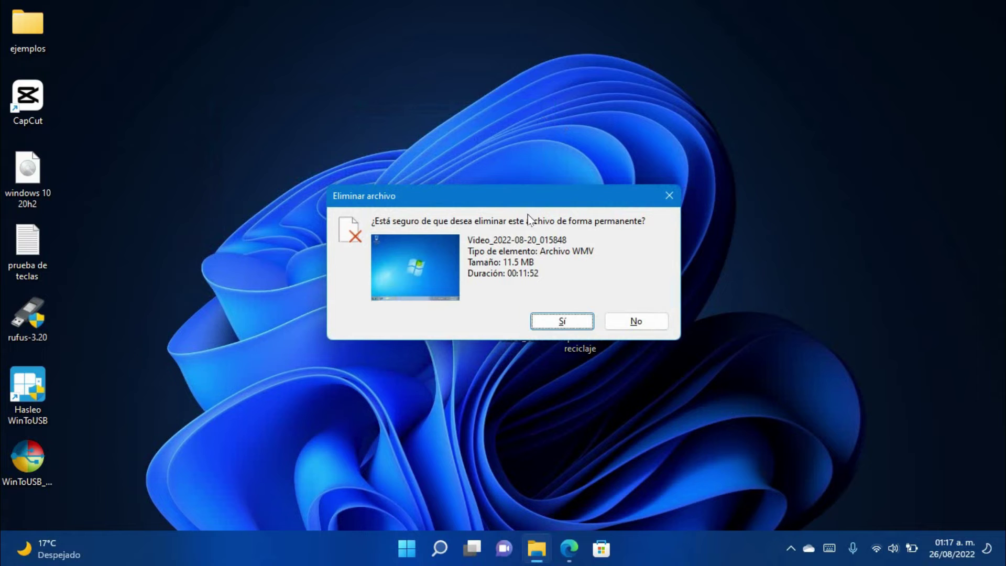
pyautogui.moveTo(525, 199); pyautogui.dragTo(503, 112)
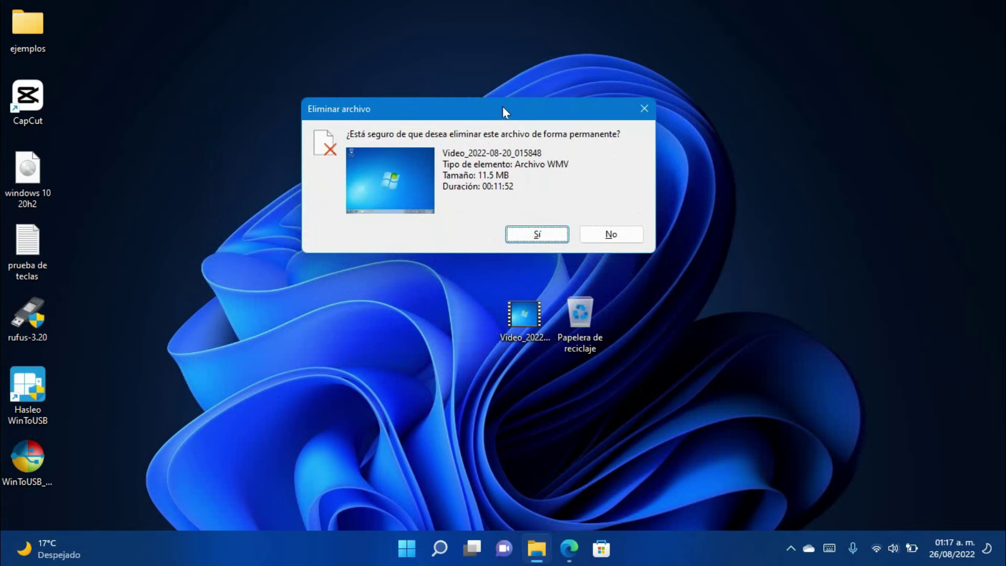
pyautogui.click(645, 108)
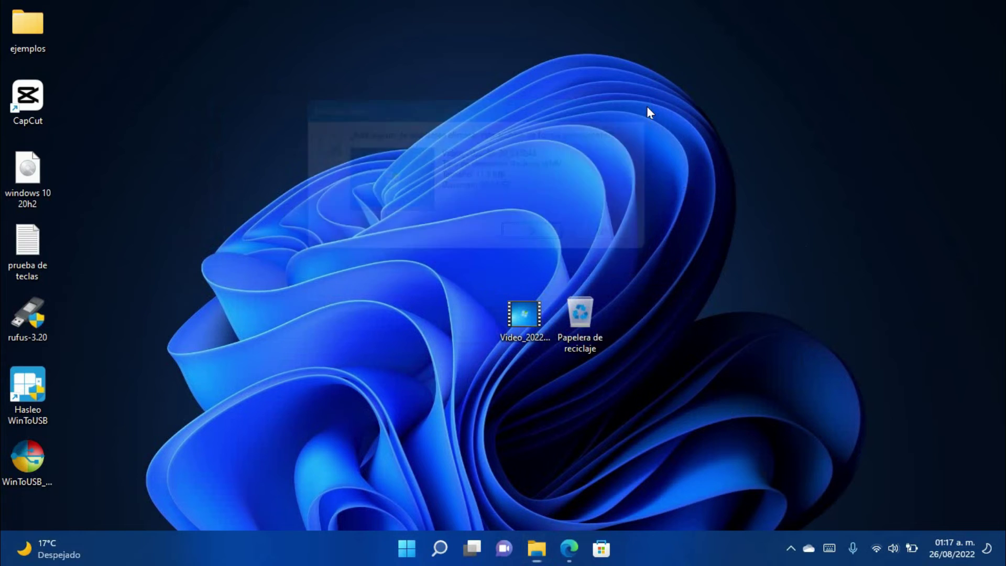
pyautogui.moveTo(517, 319); pyautogui.dragTo(478, 321)
pyautogui.moveTo(577, 292); pyautogui.dragTo(578, 313)
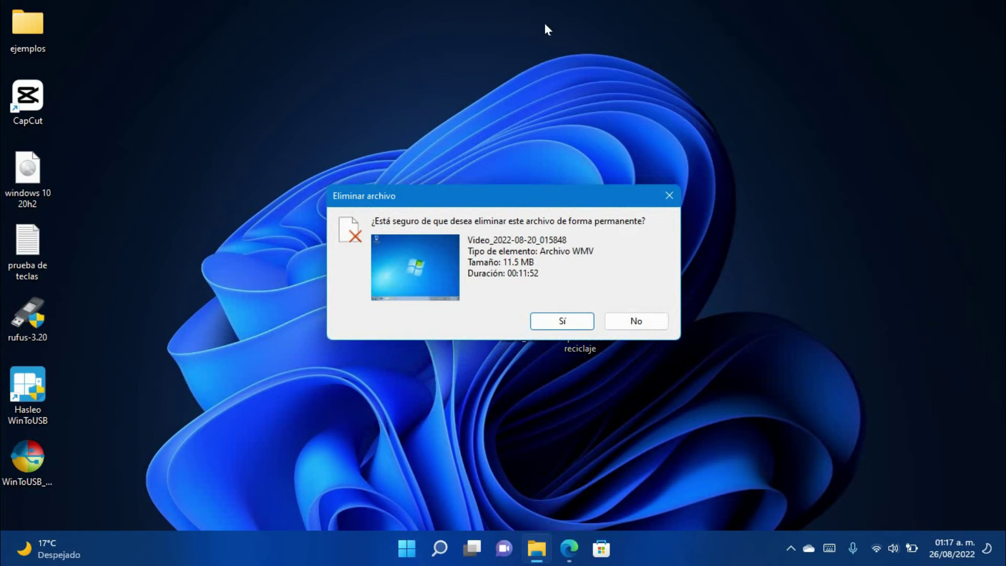
pyautogui.moveTo(507, 200); pyautogui.dragTo(474, 94)
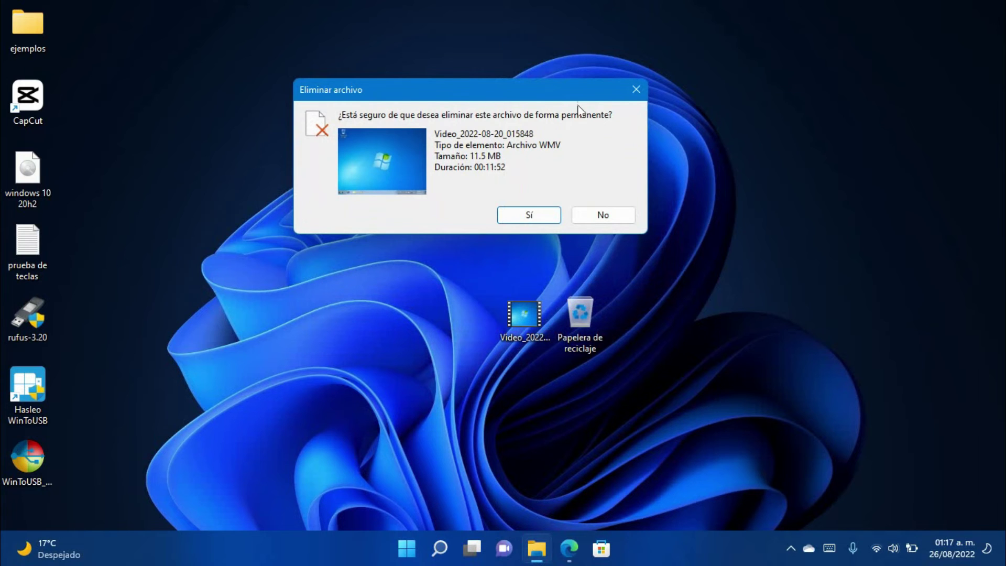
pyautogui.click(636, 90)
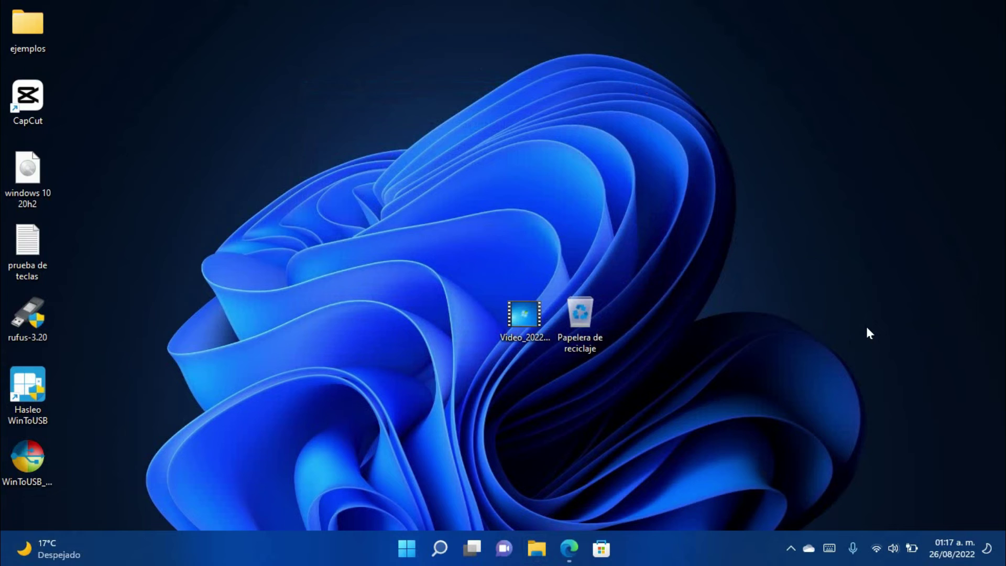
# Step: Turn off the delete confirmation dialog in the Recycle Bin properties and apply the change
pyautogui.rightClick(580, 331)
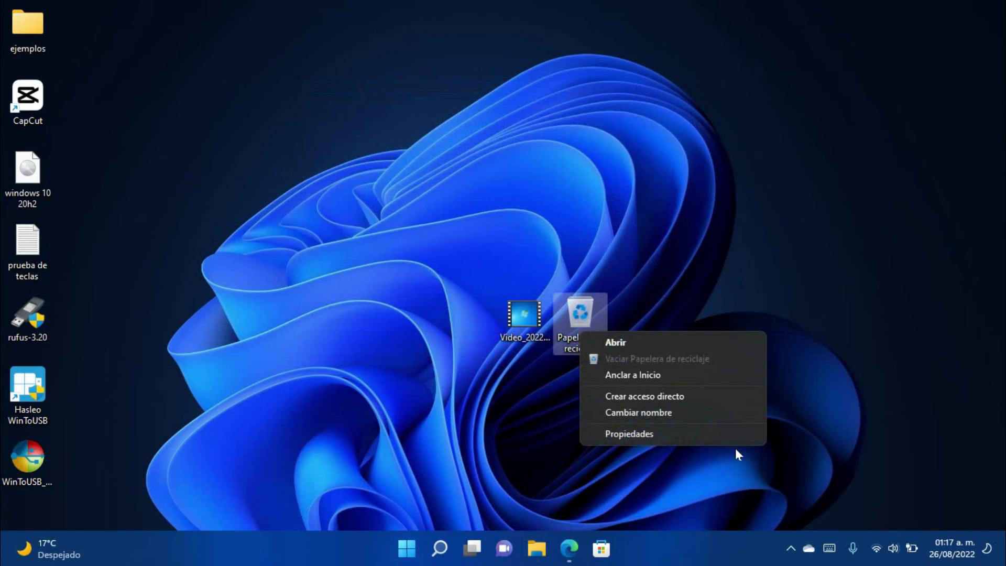
pyautogui.click(649, 436)
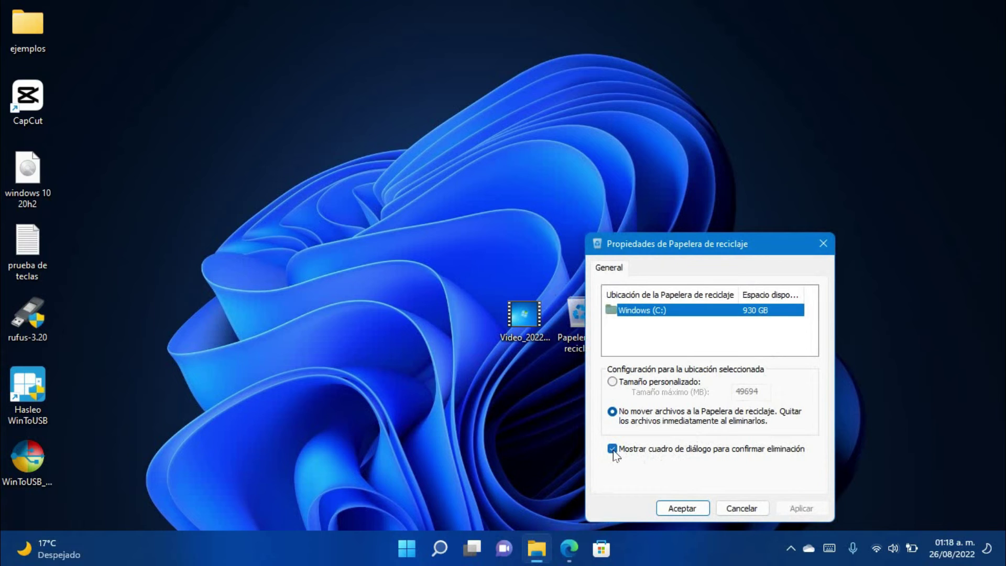
pyautogui.click(612, 449)
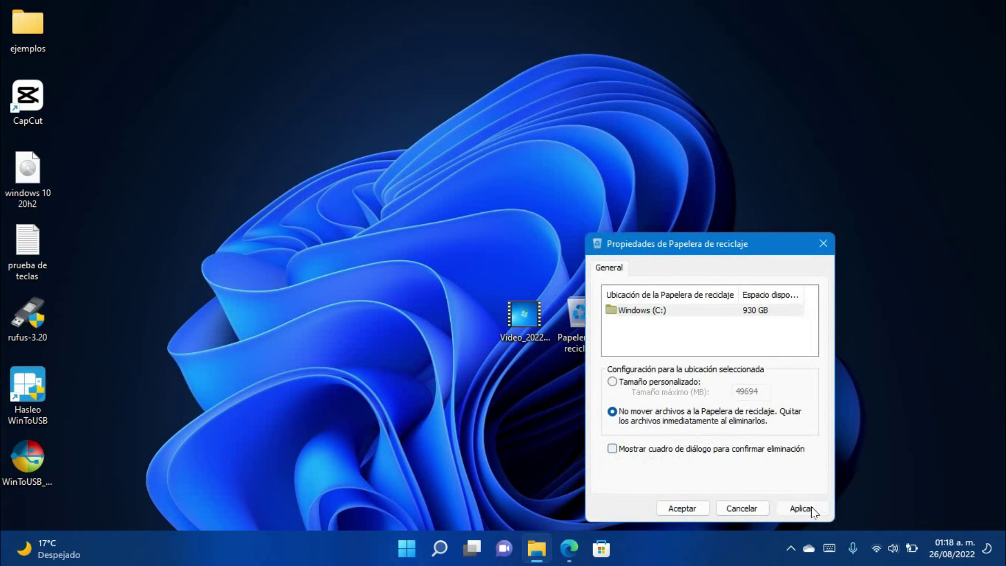
pyautogui.click(811, 508)
pyautogui.click(683, 509)
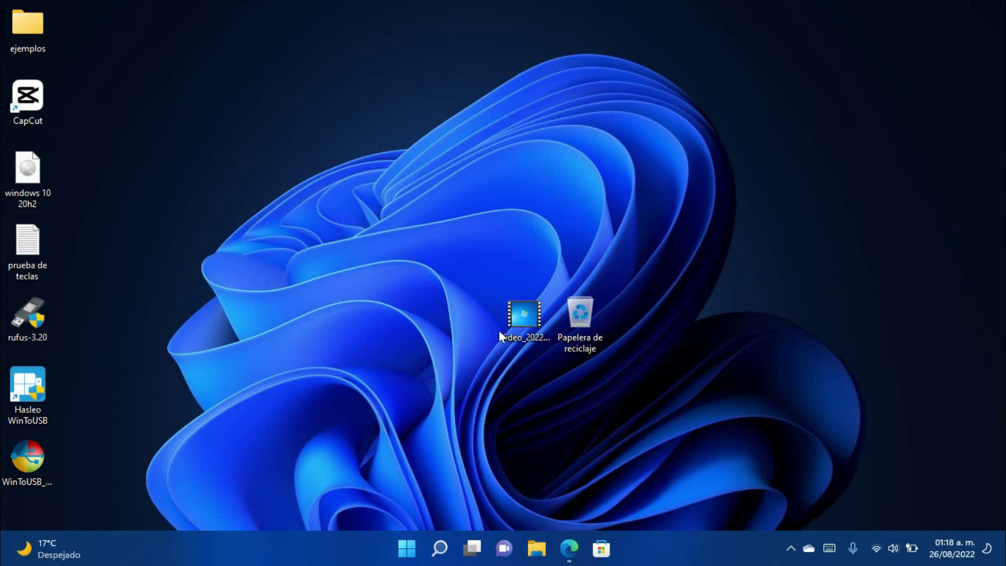
# Step: Delete the desktop video by dropping it onto the Recycle Bin, and open the bin to check its contents, minimizing its window
pyautogui.moveTo(521, 317); pyautogui.dragTo(426, 312)
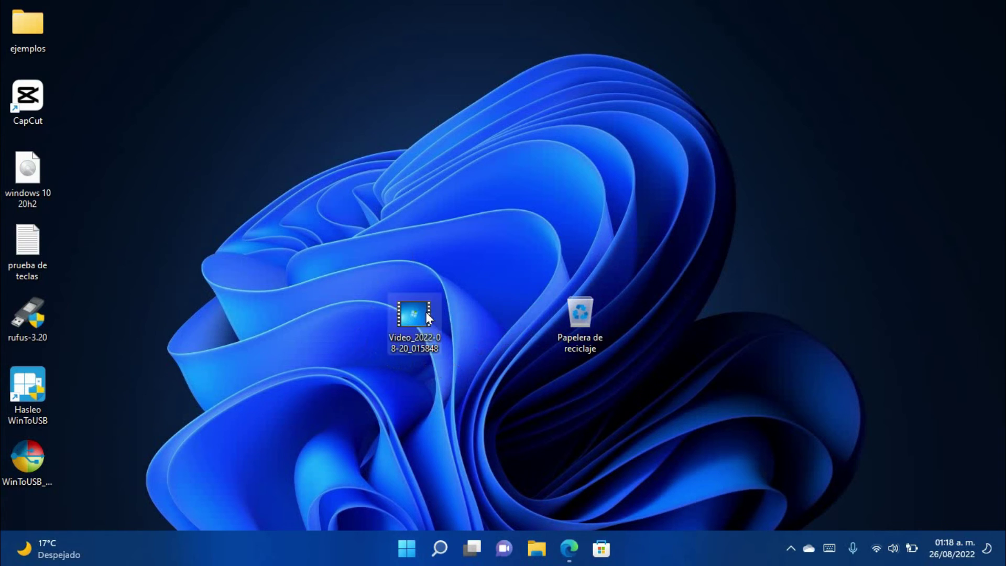
pyautogui.rightClick(426, 312)
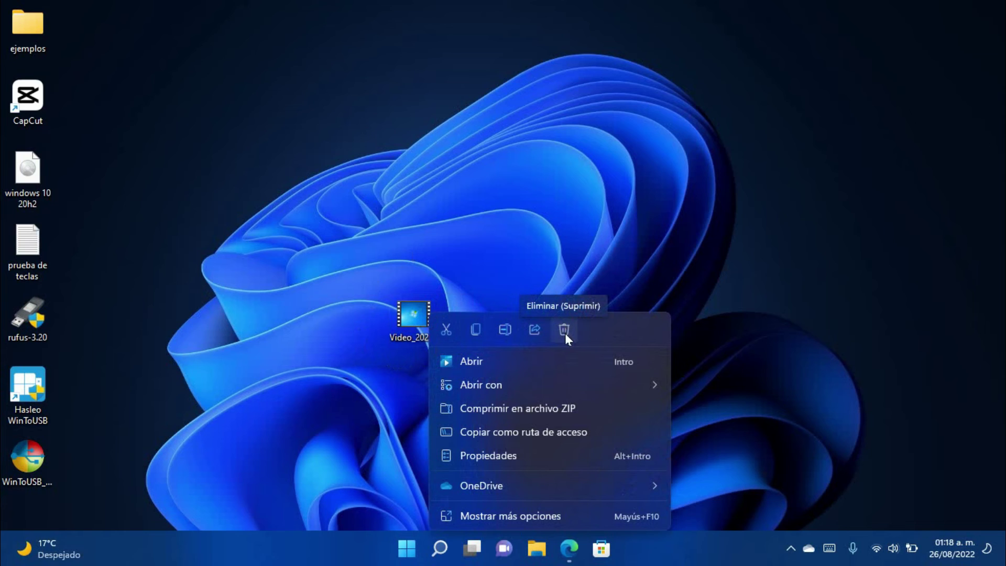
pyautogui.click(432, 220)
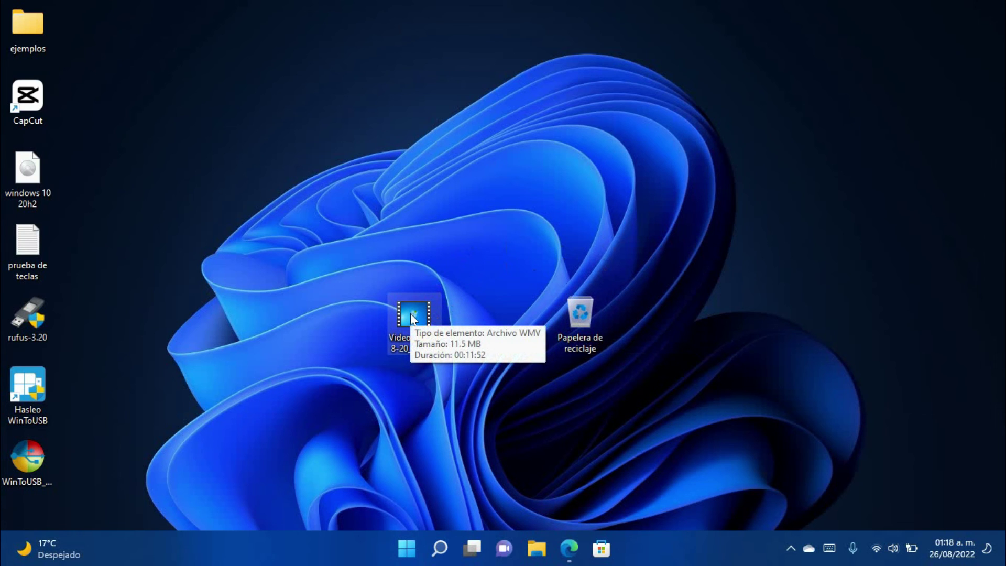
pyautogui.moveTo(413, 318); pyautogui.dragTo(585, 314)
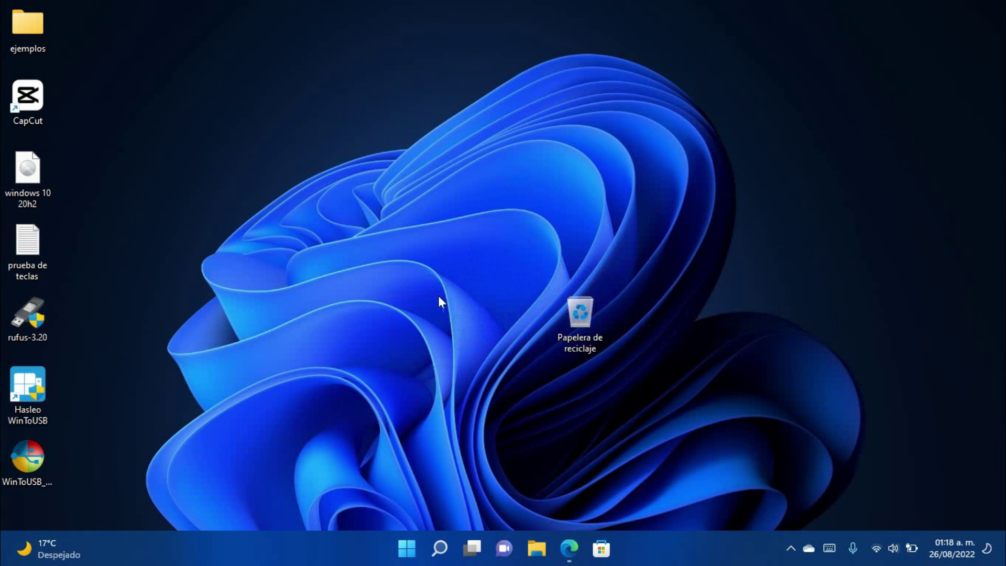
pyautogui.doubleClick(578, 313)
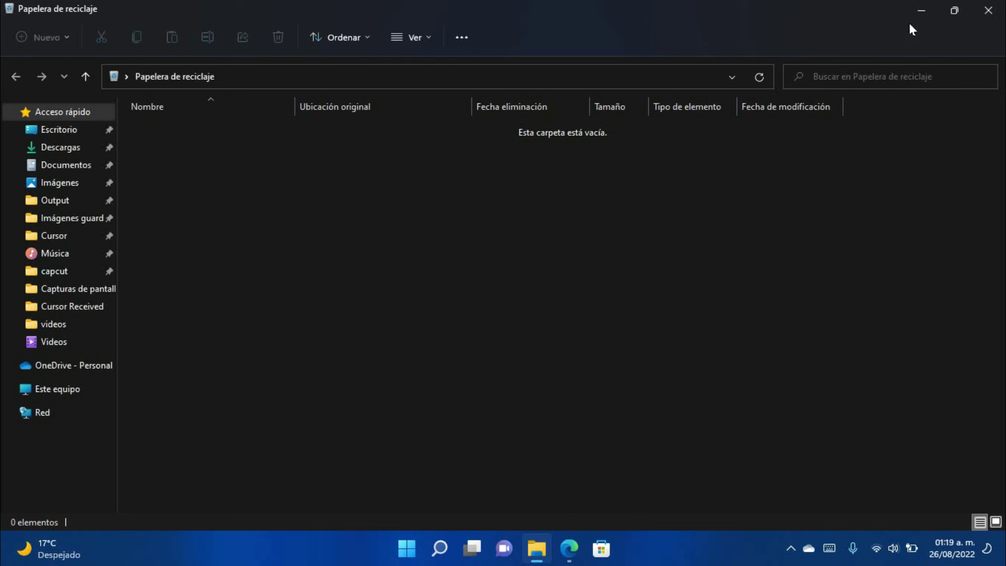
pyautogui.click(919, 12)
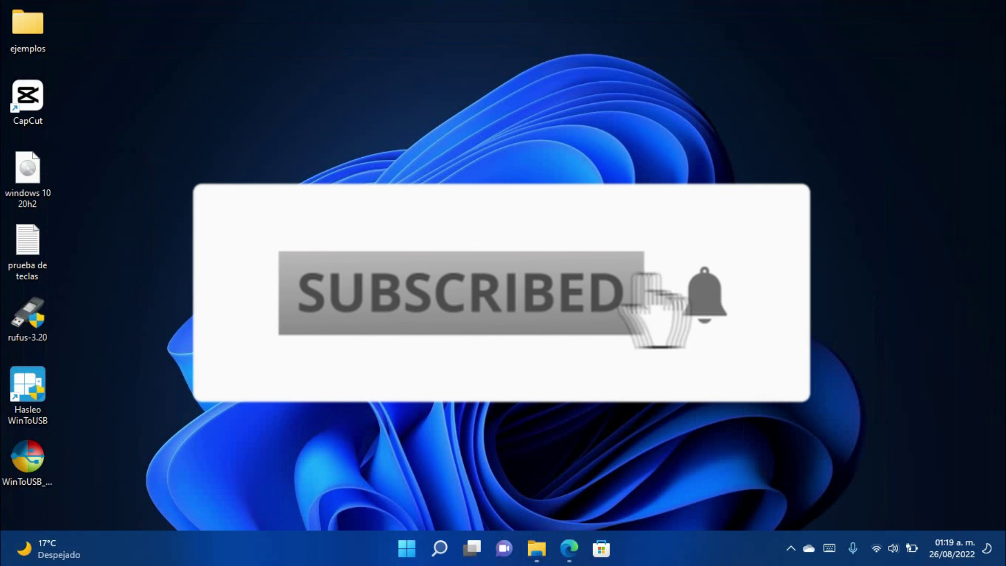
# Step: Set the Recycle Bin properties for Windows (C:) to the custom size of 49694 MB and turn on the delete confirmation dialog
pyautogui.rightClick(581, 432)
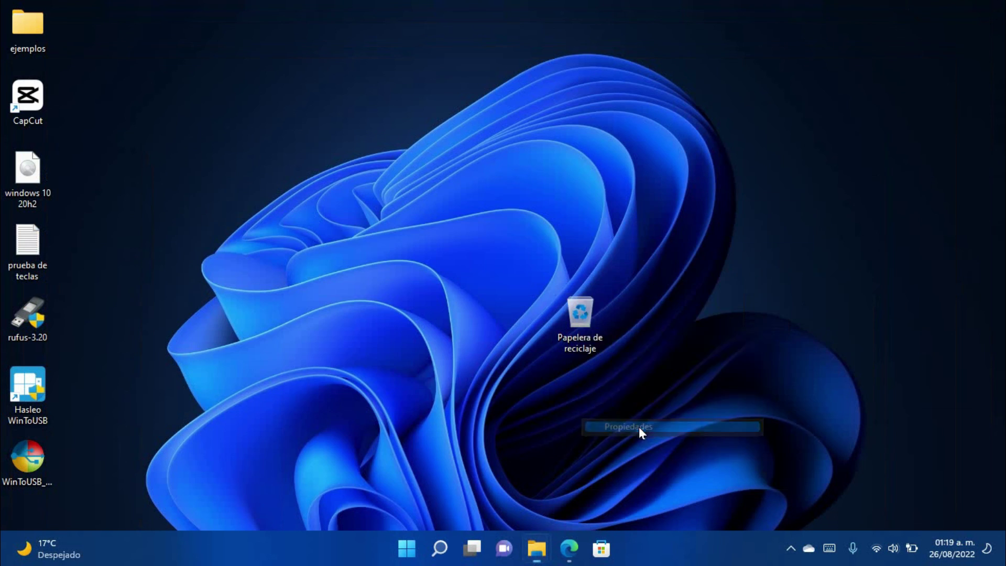
pyautogui.click(639, 424)
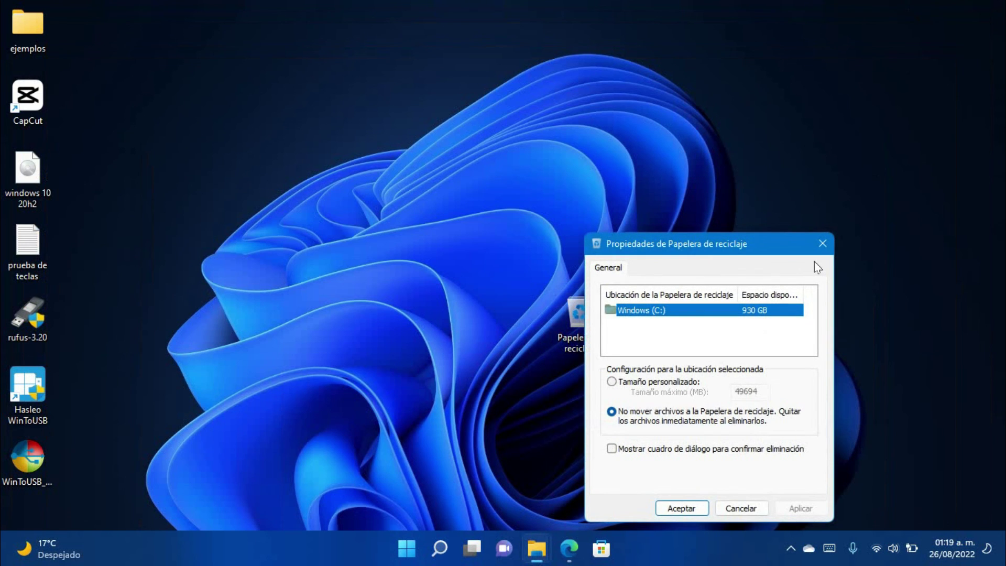
pyautogui.click(612, 382)
pyautogui.click(613, 451)
pyautogui.click(807, 509)
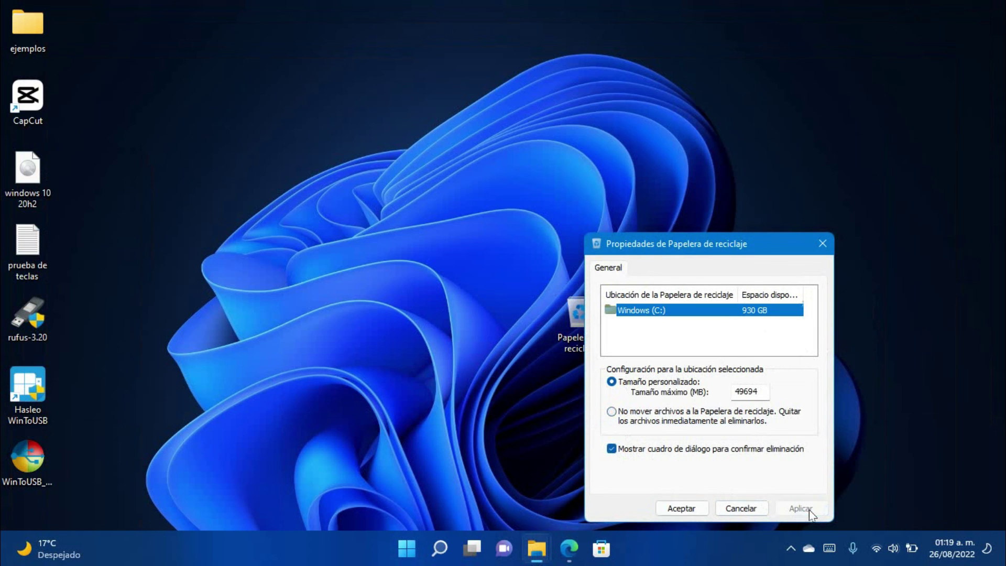
pyautogui.click(686, 508)
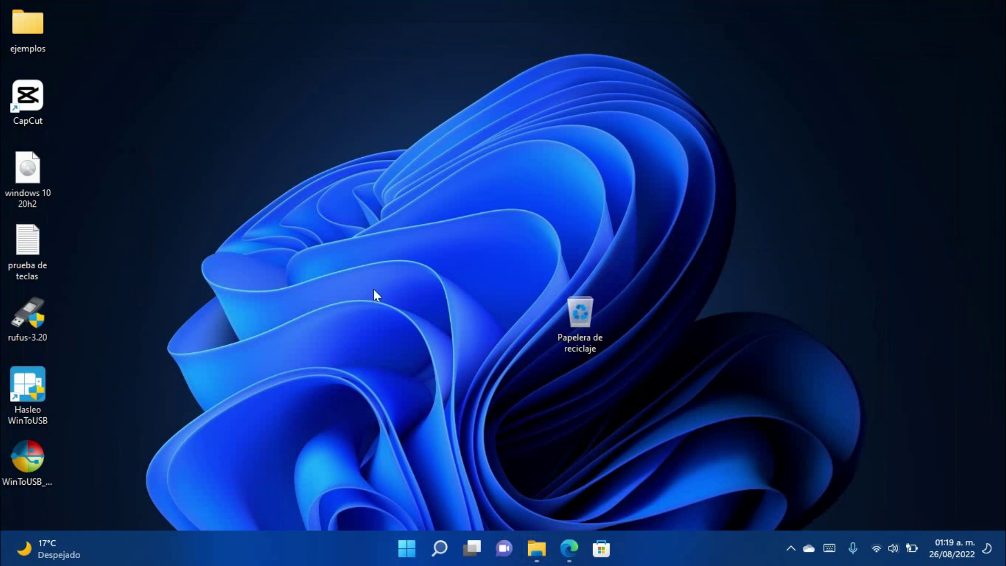